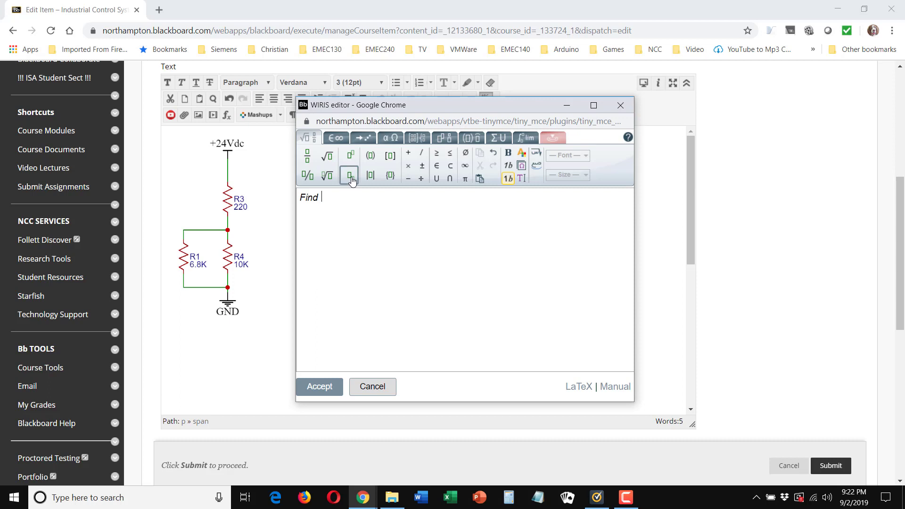
Step: Complete the opening line as Find I_T I need R_T, with each T as a subscript
left_click(349, 176)
type("I need")
left_click(350, 176)
type("R")
type("T")
Step: Enter the total resistance formula R_T = R3 + (R1 * R4) over (R1 + R4), with T as a subscript, on the second line
left_click(350, 175)
type("RT")
type("= R3 +")
left_click(308, 155)
type("R1 * R4")
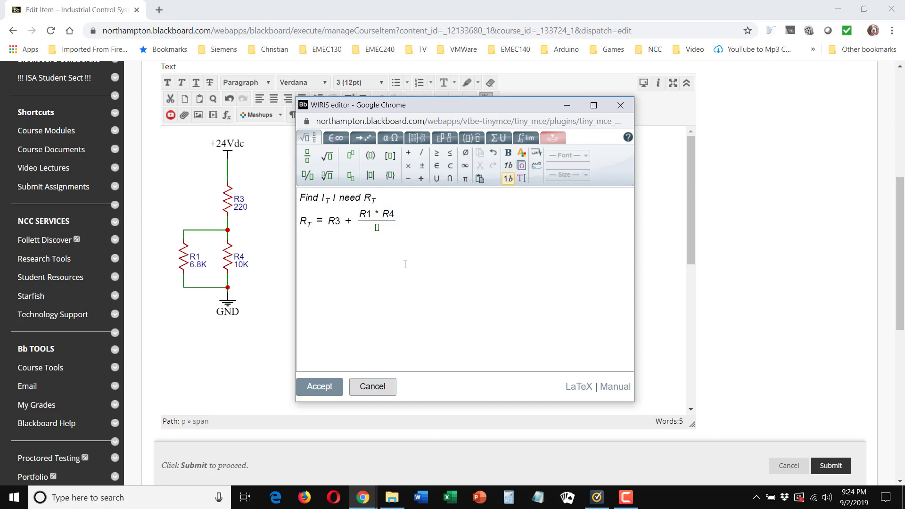
left_click(377, 228)
type("R1 + R4")
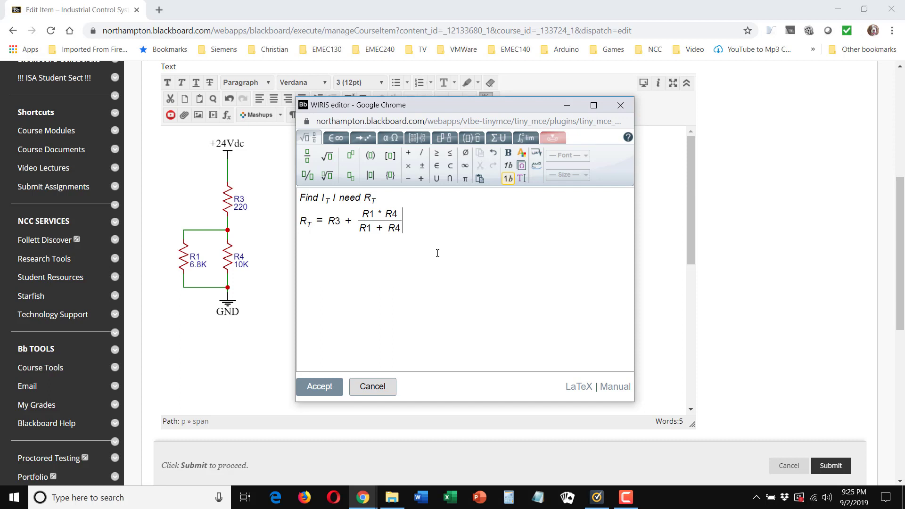
Step: Begin a third line with R_T = 220Ω, using the capital omega symbol as the unit
key("Return")
type("RT")
type("= 220")
left_click(393, 138)
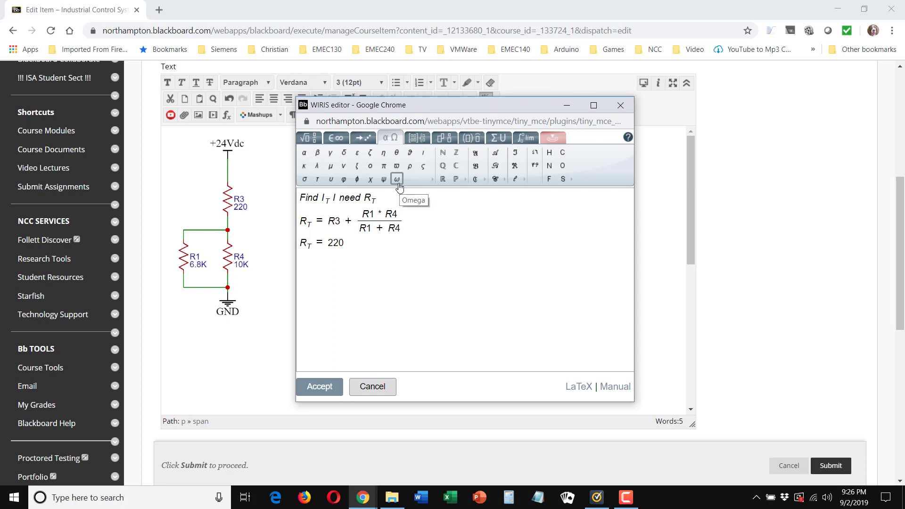
left_click(433, 183)
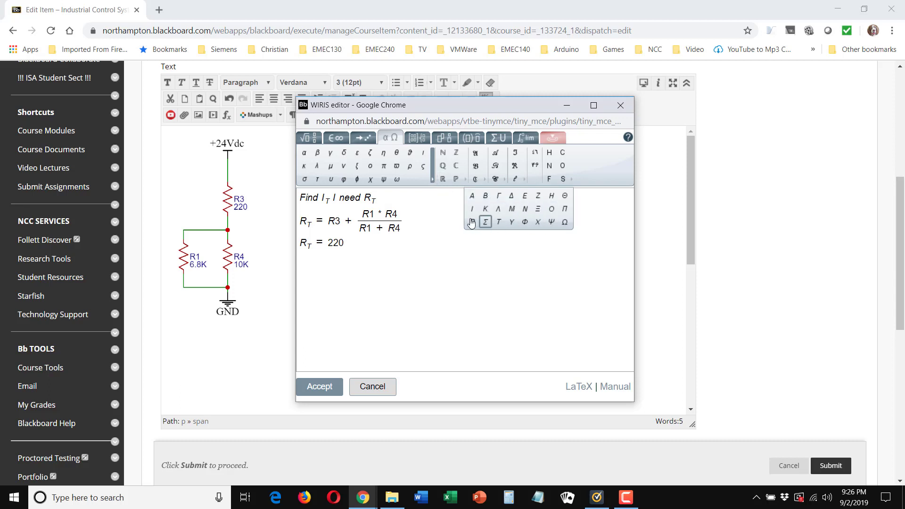
left_click(565, 223)
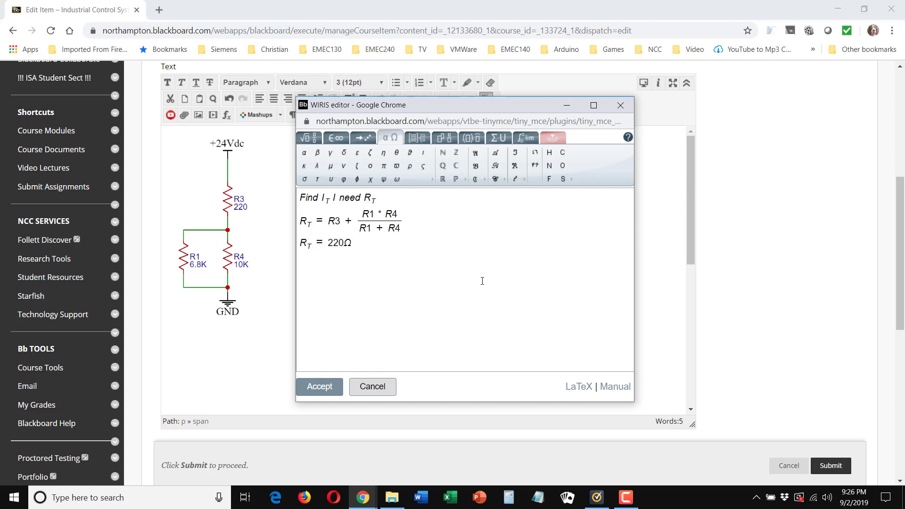
Step: Add a plus sign and a fraction with the numerator 6.8KΩ * 10K after 220Ω
type("+")
left_click(310, 138)
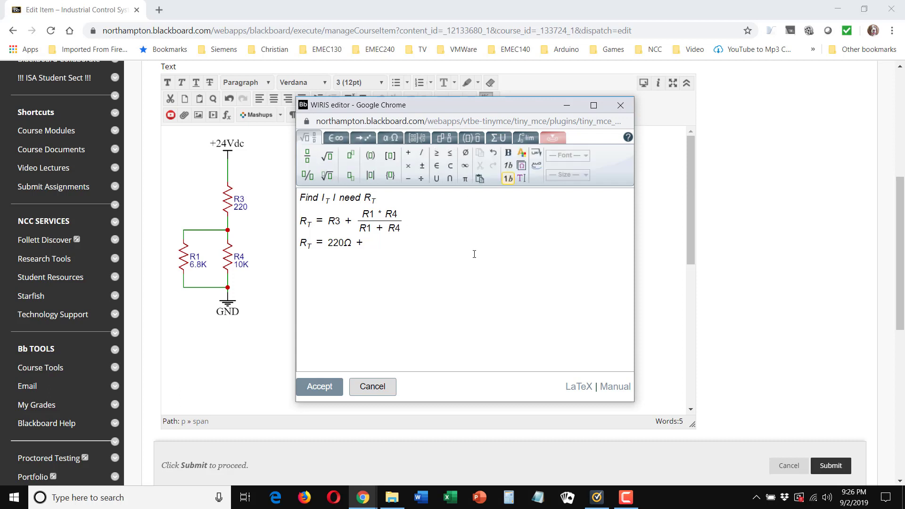
left_click(307, 157)
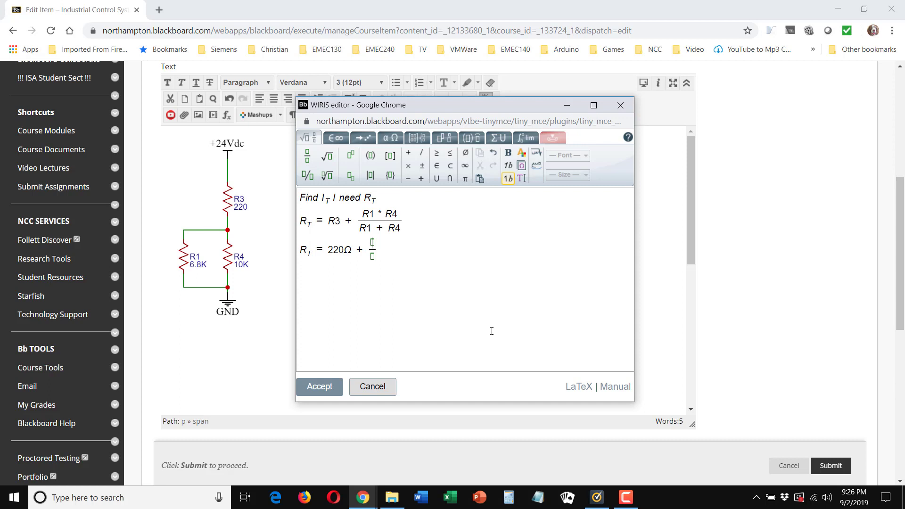
type("6.8K")
left_click(391, 139)
mouse_move(432, 180)
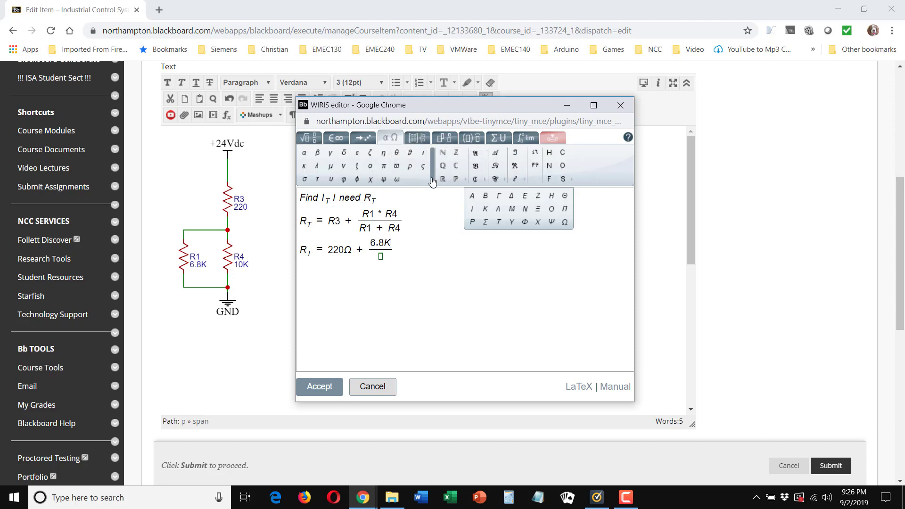
left_click(564, 222)
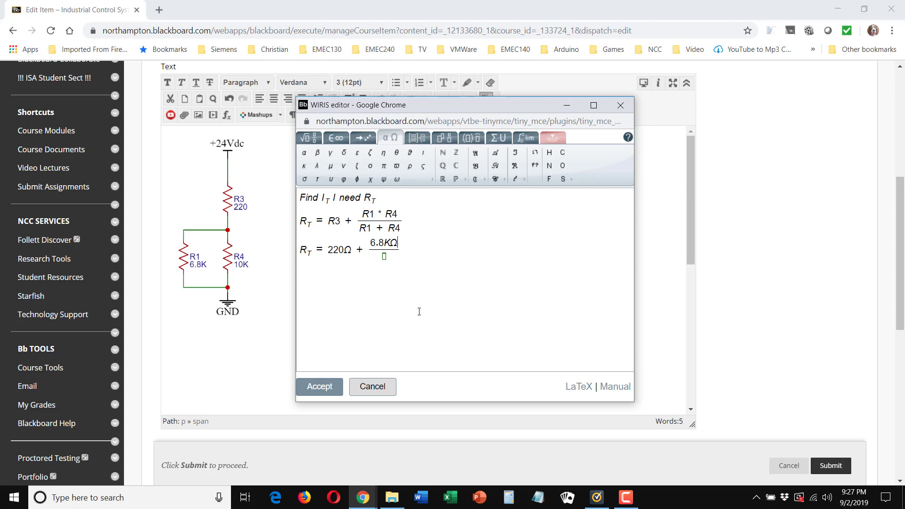
type("* 10K")
Step: Add the Ω unit after 10K in the numerator, reusing the symbol from 220Ω
double_click(348, 250)
right_click(350, 252)
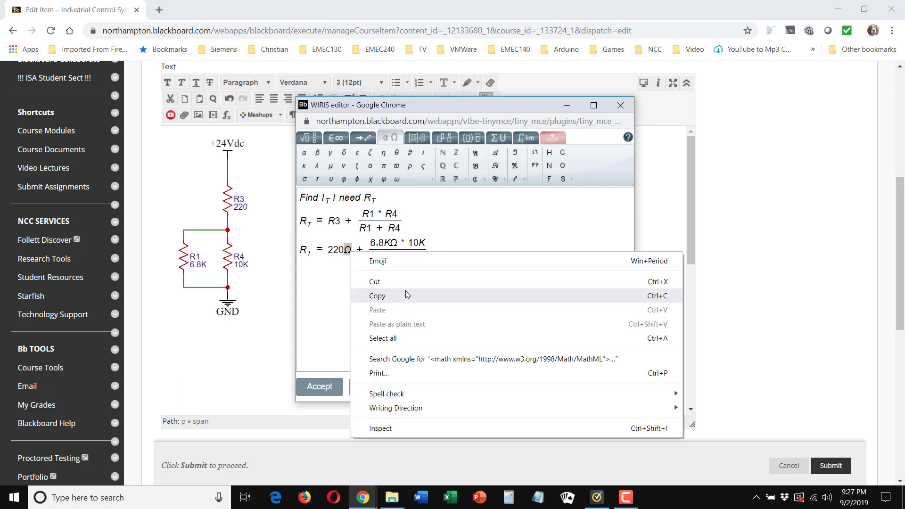
left_click(659, 207)
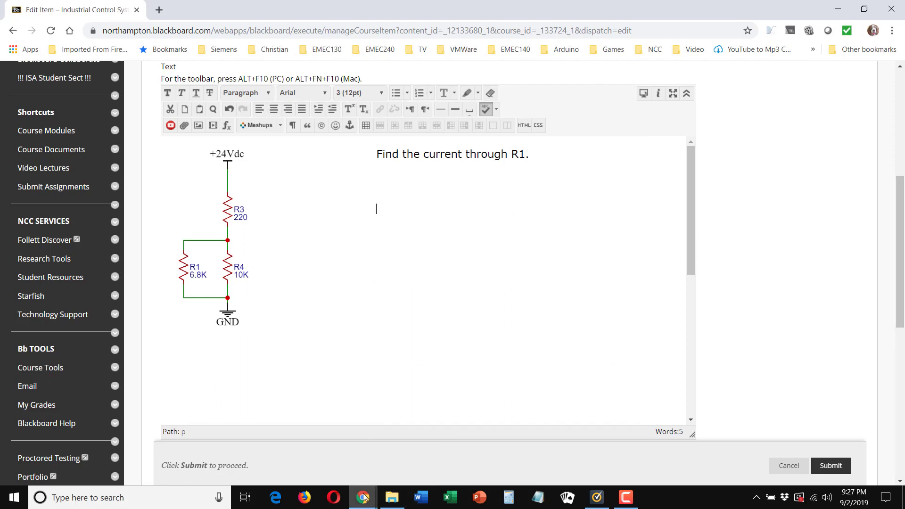
mouse_move(363, 497)
left_click(429, 431)
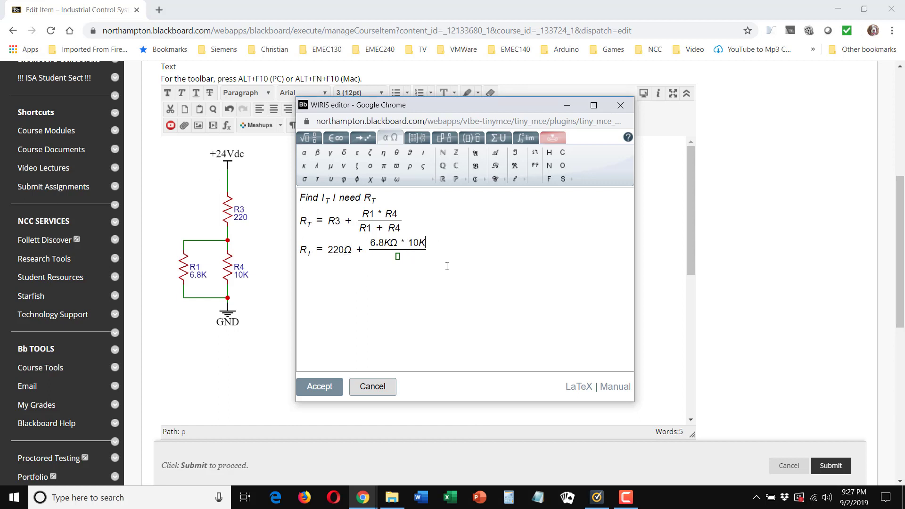
type("Ω")
left_click(401, 256)
mouse_move(374, 241)
left_mouse_down()
mouse_move(410, 245)
mouse_move(375, 243)
left_mouse_up()
left_click(385, 243)
left_click(438, 250)
left_click_drag(430, 244, 404, 242)
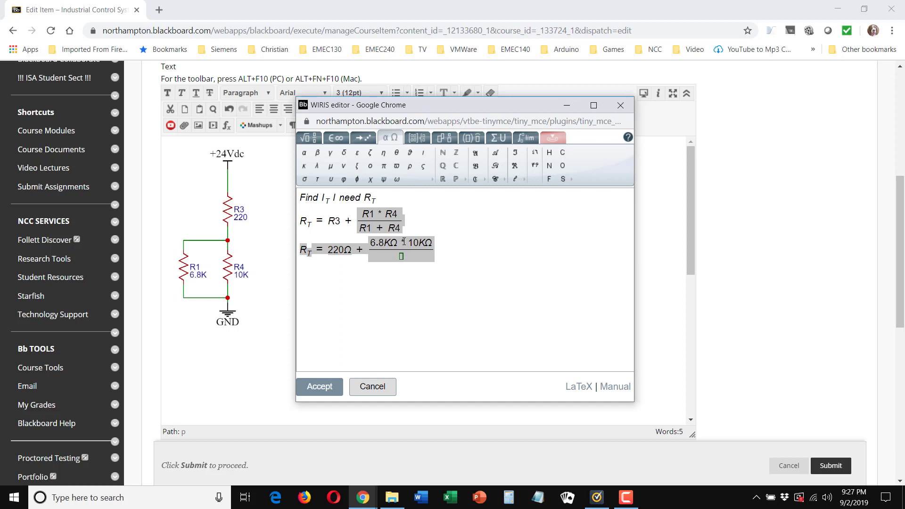
left_click(451, 256)
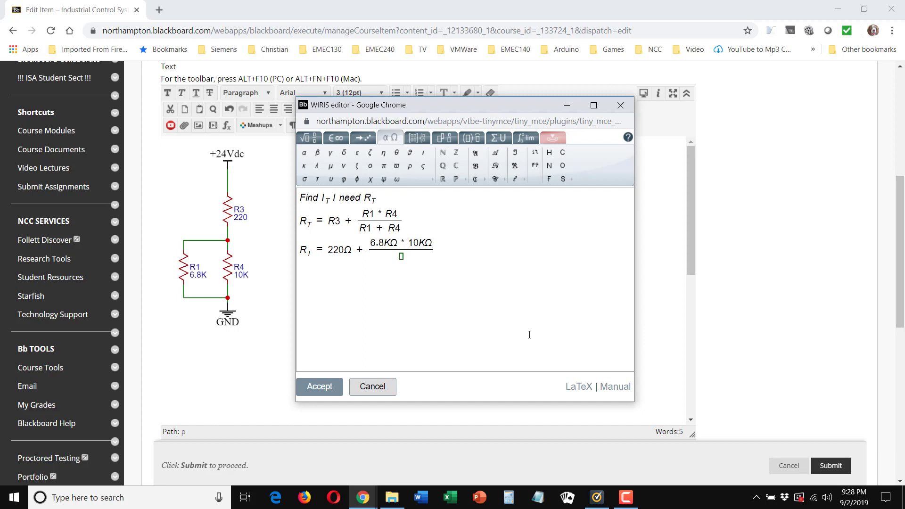
Step: Copy the numerator into the empty denominator and change its multiplication sign to a plus, giving 6.8KΩ + 10KΩ
key("shift+Left")
key("shift+Left")
key("shift+Left")
key("shift+Left")
key("shift+Left")
key("shift+Left")
key("shift+Left")
key("shift+Left")
key("shift+Left")
key("shift+Left")
key("shift+Left")
key("shift+Left")
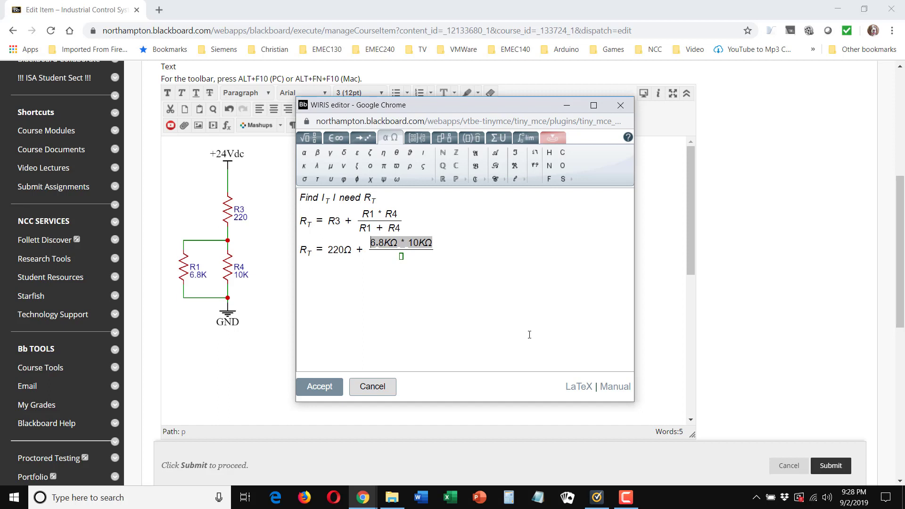
key("Down")
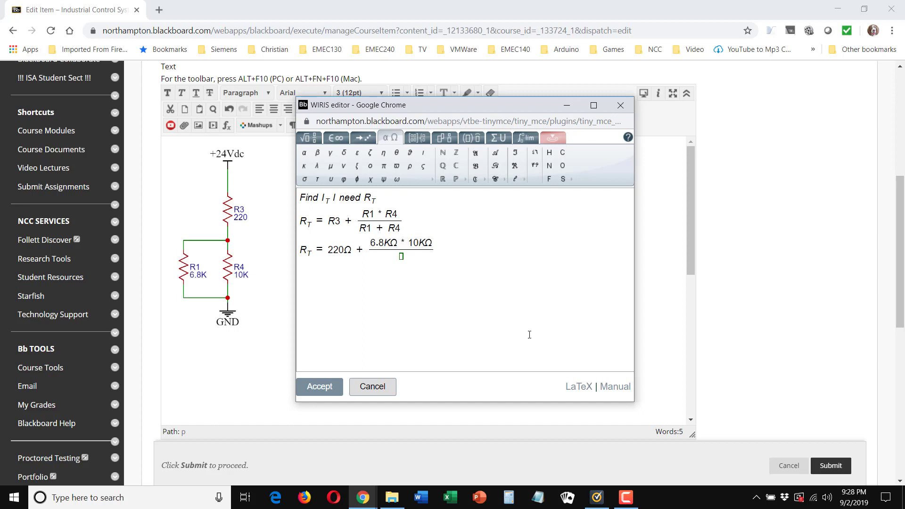
key("ctrl+v")
key("BackSpace")
type("+")
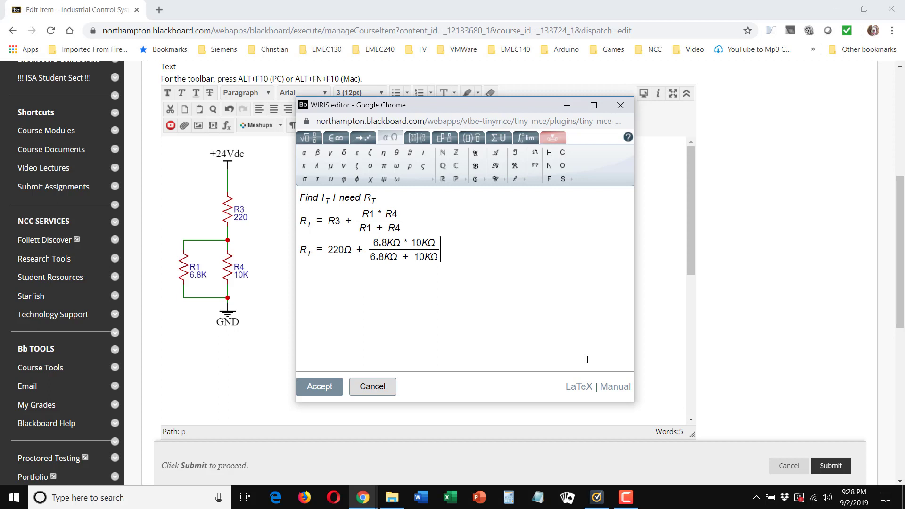
key("Return")
left_click(307, 138)
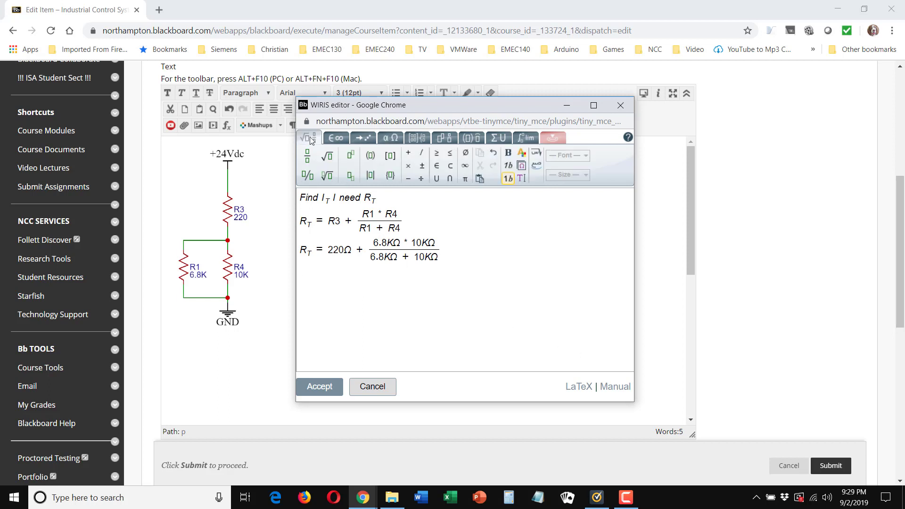
left_click(350, 178)
type("RT =")
left_click_drag(329, 250, 350, 250)
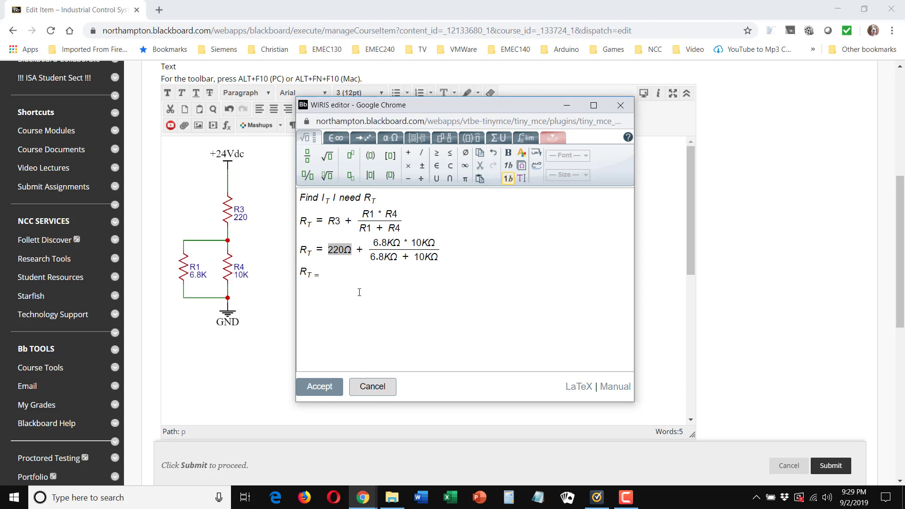
left_click(342, 299)
key("ctrl+v")
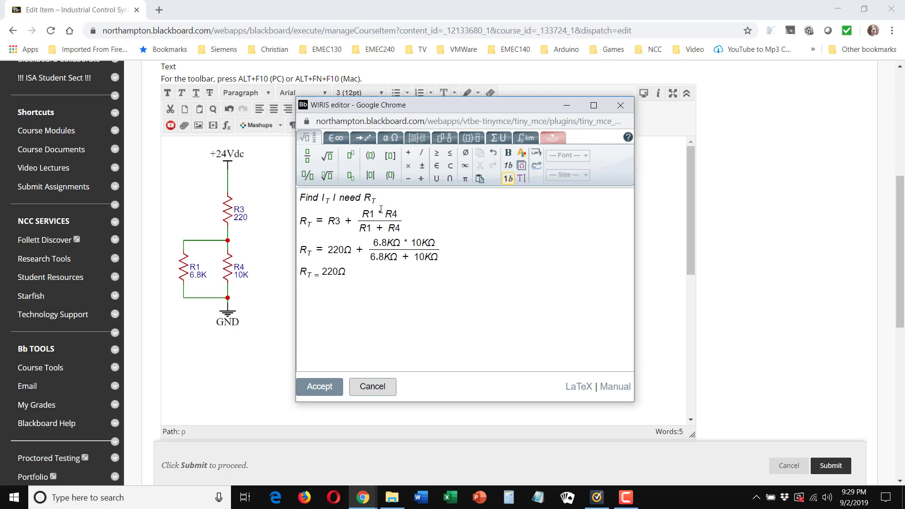
key("shift+Left")
key("shift+Left")
key("BackSpace")
key("BackSpace")
Step: Enter R_T = 220Ω + 4,047.61 on the line below the substituted fraction, with only T as a subscript
left_click(349, 177)
type("RT =")
type("+")
type("4,047.61")
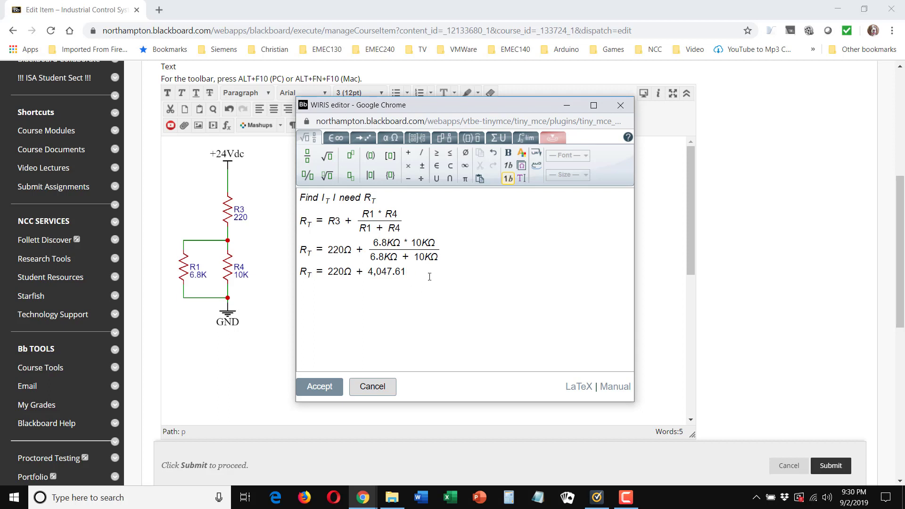
Step: Copy the Ω symbol from 220Ω and append it to 4,047.61
left_click(347, 273)
key("shift+Right")
key("ctrl+c")
left_click(400, 257)
key("ctrl+v")
Step: Enter the total resistance result R_T = 4,247.61Ω on a new line
key("Return")
type("RT")
type("= 4,3")
key("BackSpace")
type("247.61Ω")
Step: Enter I_T = I_R3 on the line below the total resistance result, with T and R3 as subscripts
type("I")
type("T")
type("I")
key("Right")
type("=")
left_click(351, 176)
type("I")
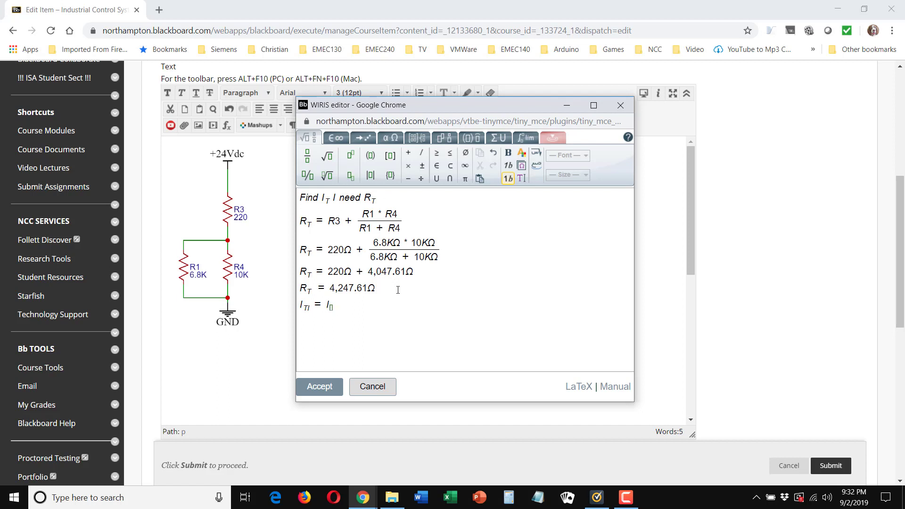
type("R3")
Step: Insert a line reading Find I_T between the total resistance result and the I_T = I_R3 line
left_click(351, 177)
left_click(381, 290)
key("Return")
type("Find")
key("BackSpace")
key("shift+Left")
key("shift+Left")
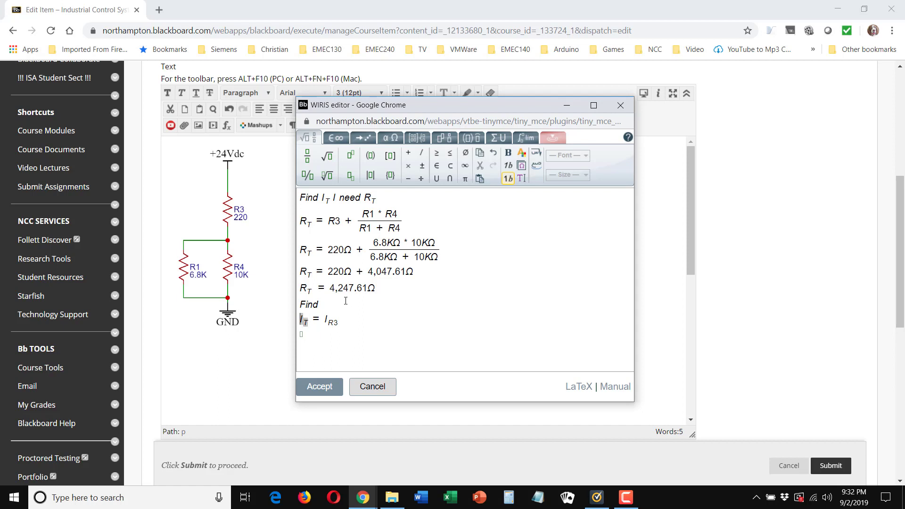
left_click(343, 288)
type("I_T")
Step: Enter I_T = E_T over R_T as a fraction below I_T = I_R3, followed by another equals sign
type("(")
key("BackSpace")
type("IT =")
left_click(308, 155)
left_click(351, 175)
type("ET/")
type("RT")
type("=")
Step: Complete the total current equation with the fraction 24Vdc over 4,247.61Ω and the result = 0.00565A or 5.65mA
left_click(307, 156)
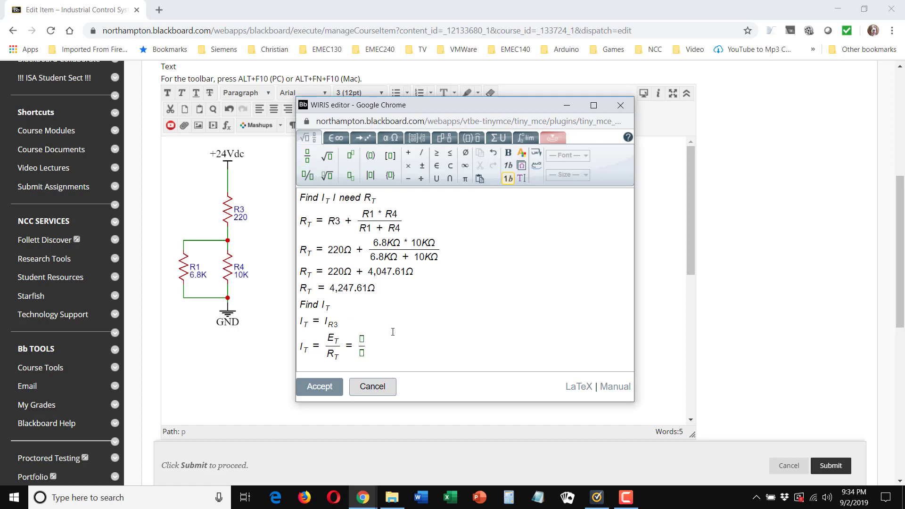
type("24Vdc/")
key("Down")
type("4,247.61")
key("shift+Left")
key("ctrl+c")
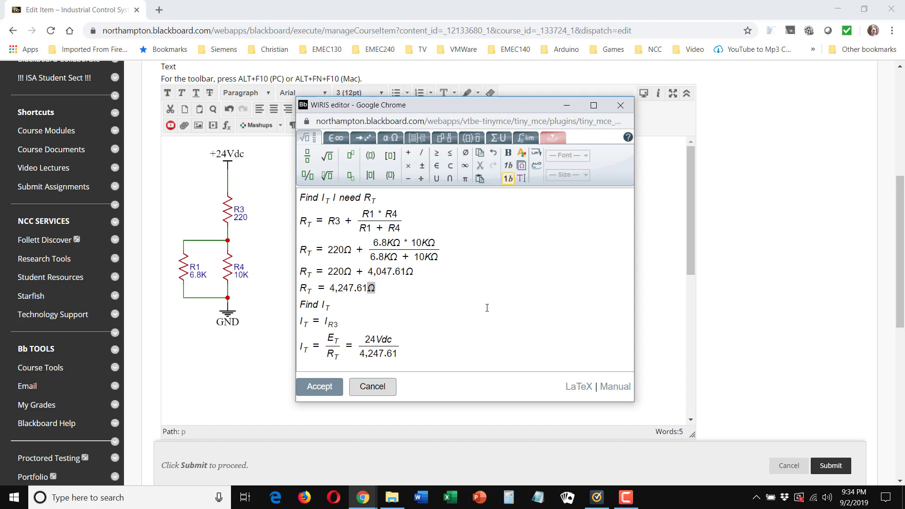
left_click(412, 351)
key("ctrl+v")
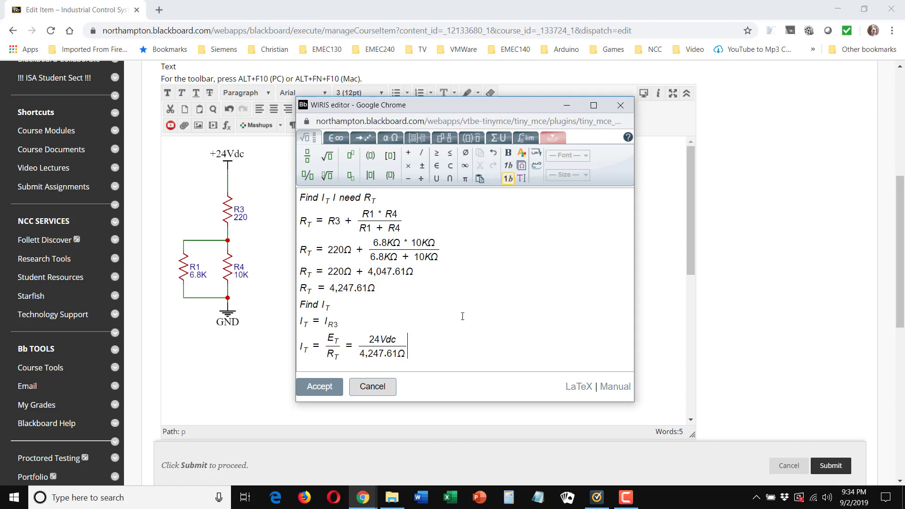
type("= 0.00565A or 5.65mA")
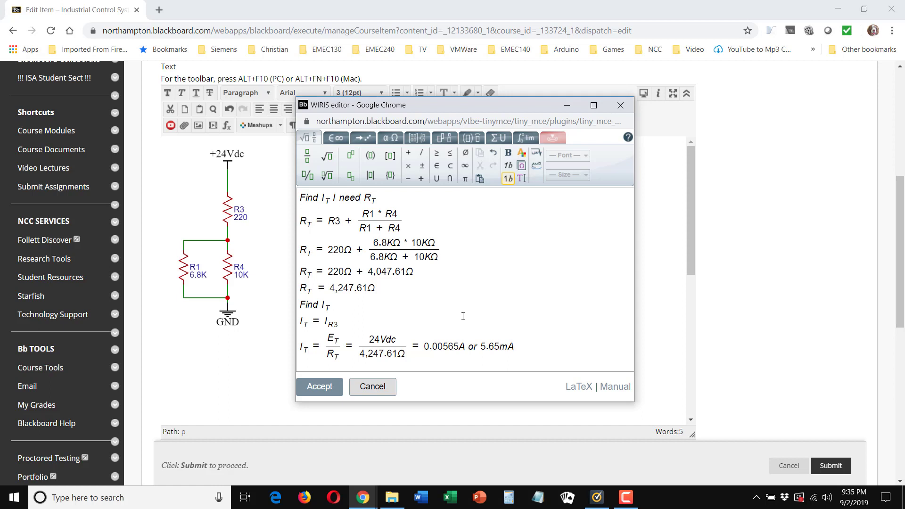
Step: Add a line reading Find E_R3 below the total current result, with R3 as a subscript
key("Return")
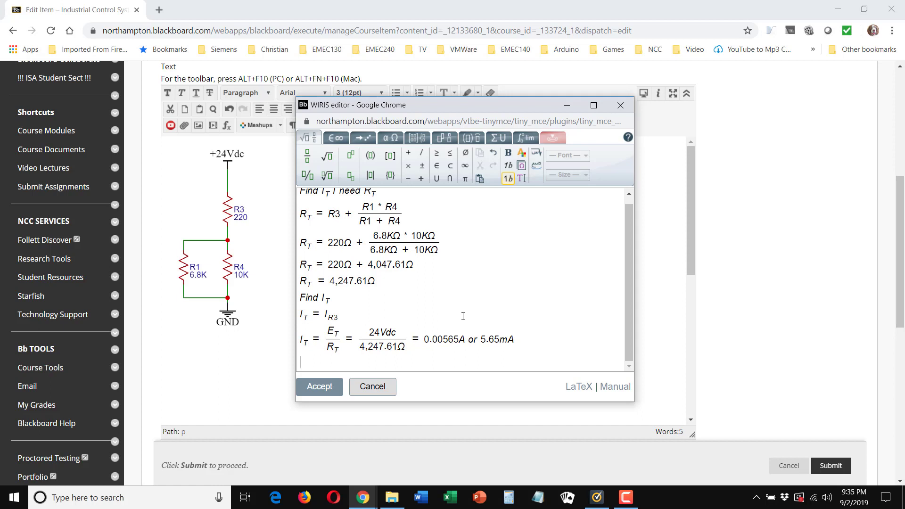
type("Find ER3")
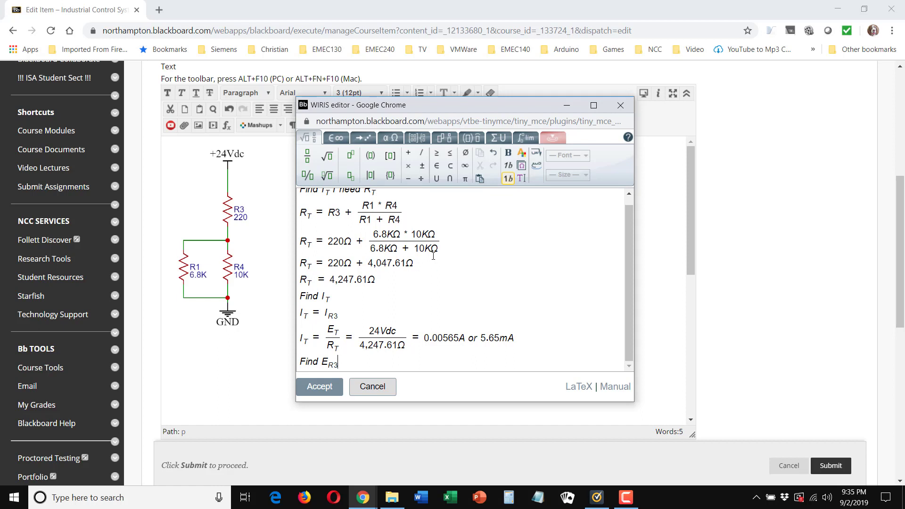
key("Return")
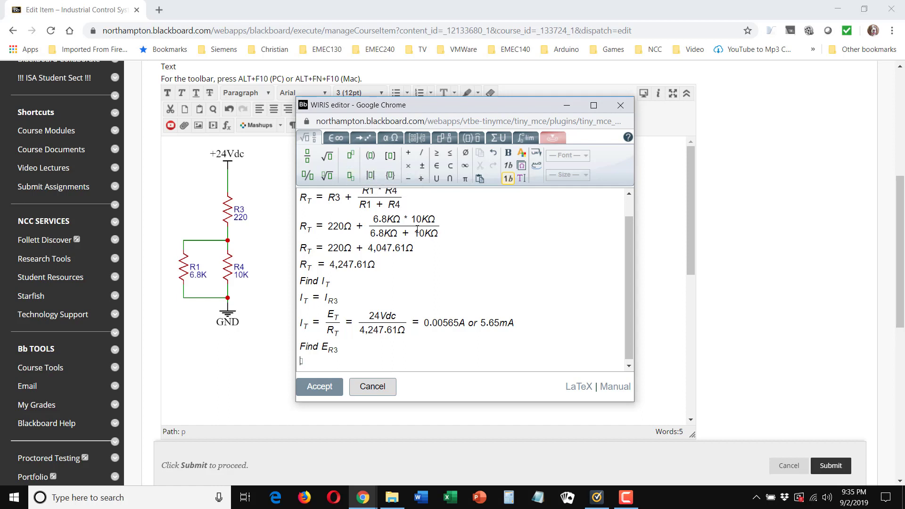
Step: Enter E_R3 = I_R3 * R3 = 5.65mA * 220Ω = 1.13Vdc, subscripting R3 after E and I
type("ER3")
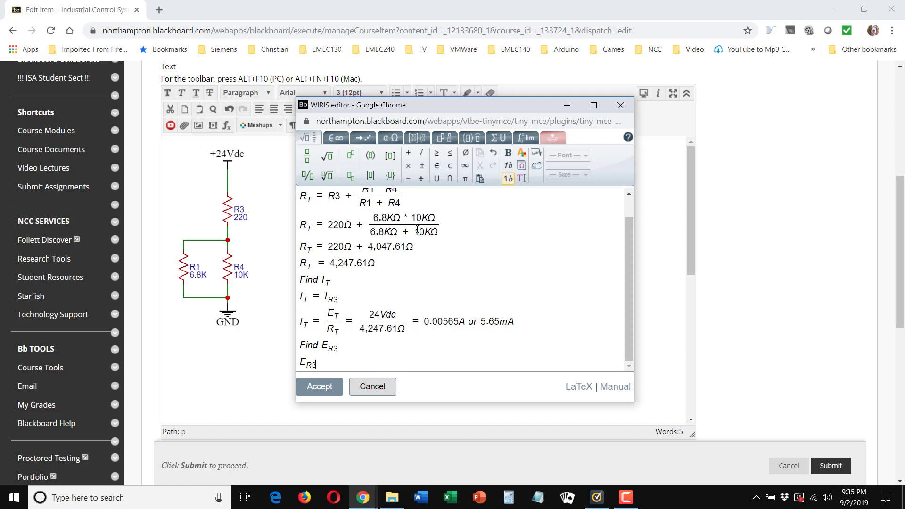
key("Right")
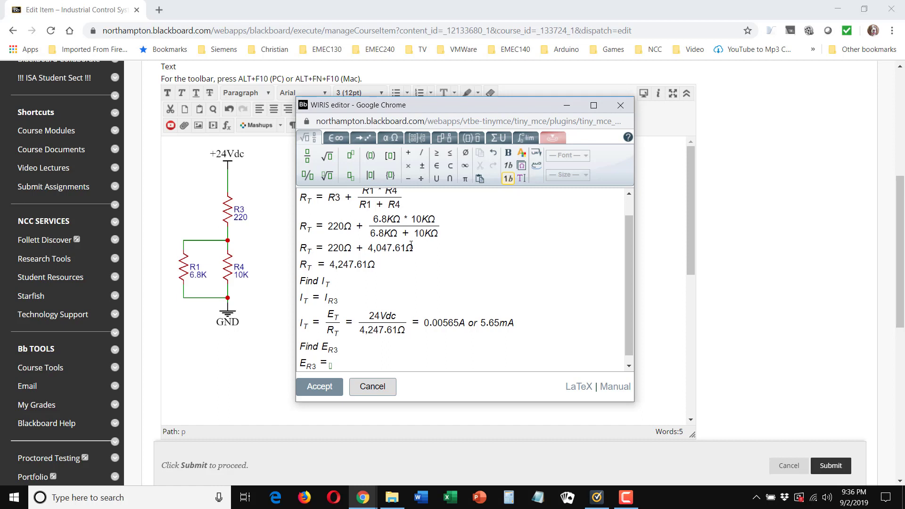
type("I")
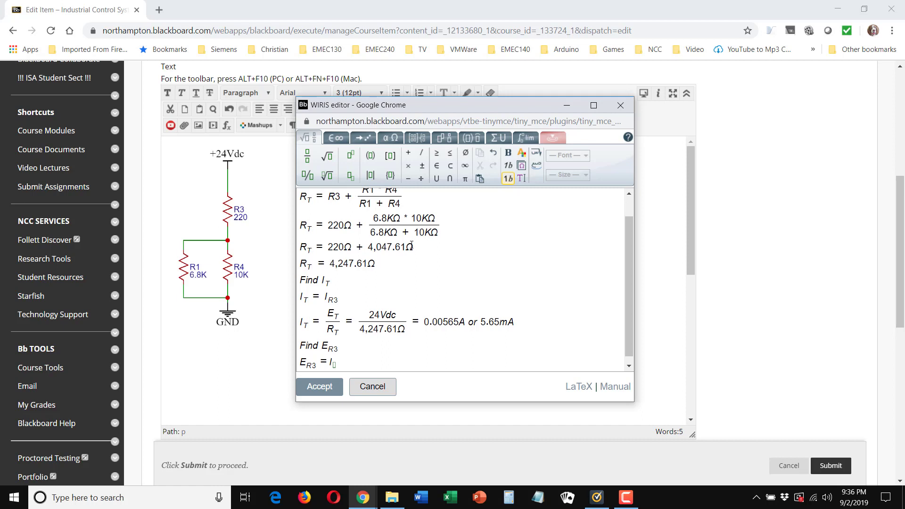
type("R3")
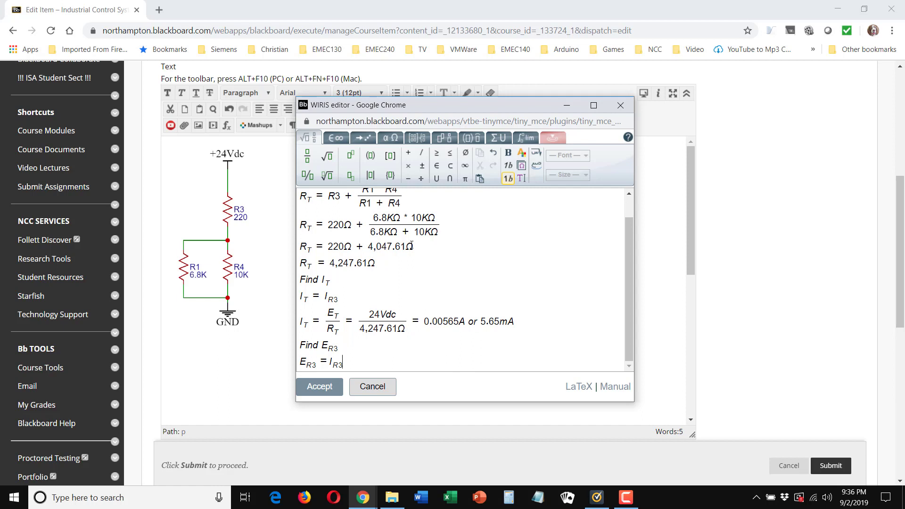
key("Right")
type("* ")
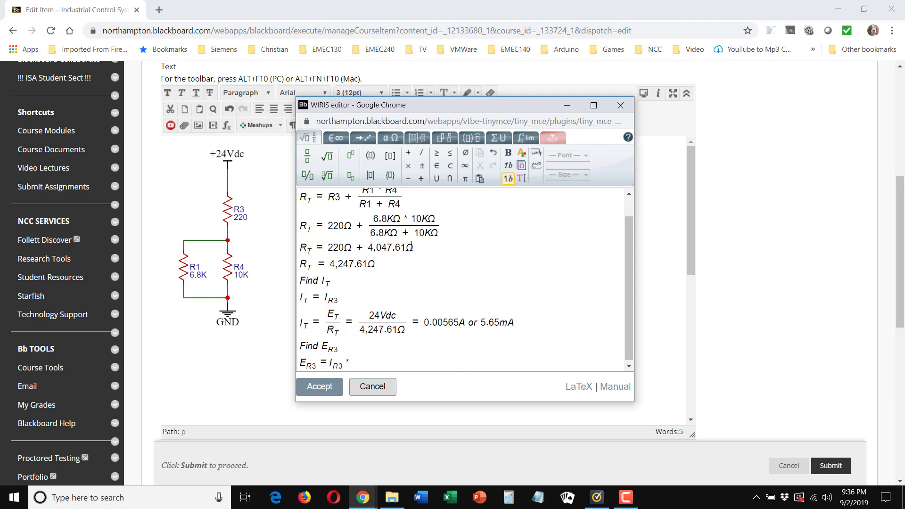
type("R3 ")
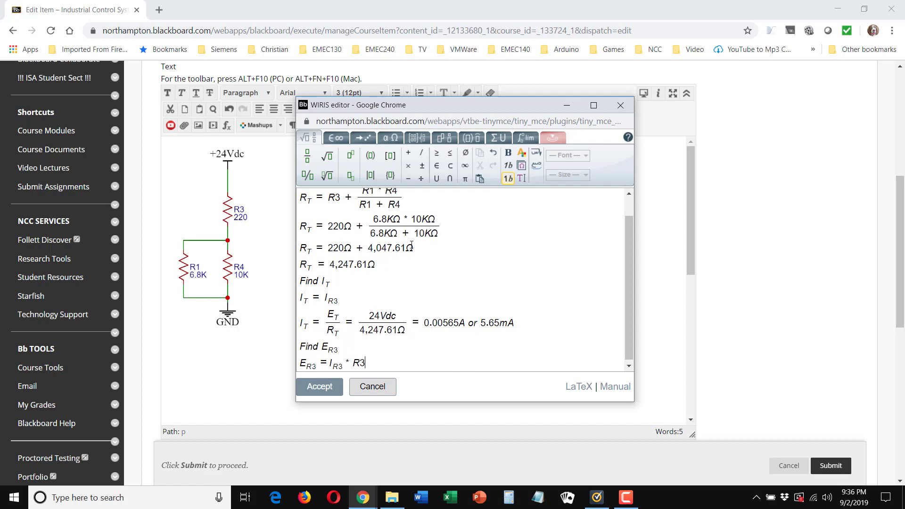
type("= 5.65mA * 220Ω = 1.13Vdc")
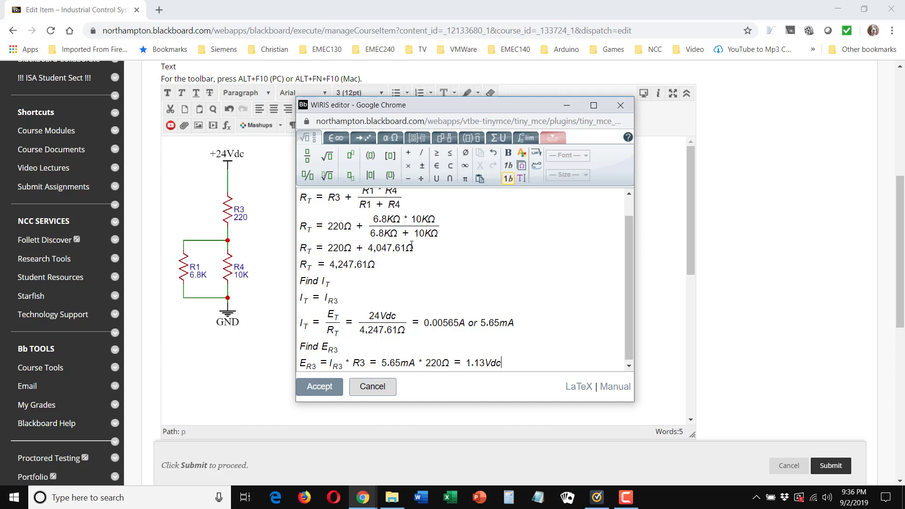
Step: Add a line reading Find E_R1∥R4 below the E_R3 result, with R1, the parallel symbol and R4 all in the subscript
key("Return")
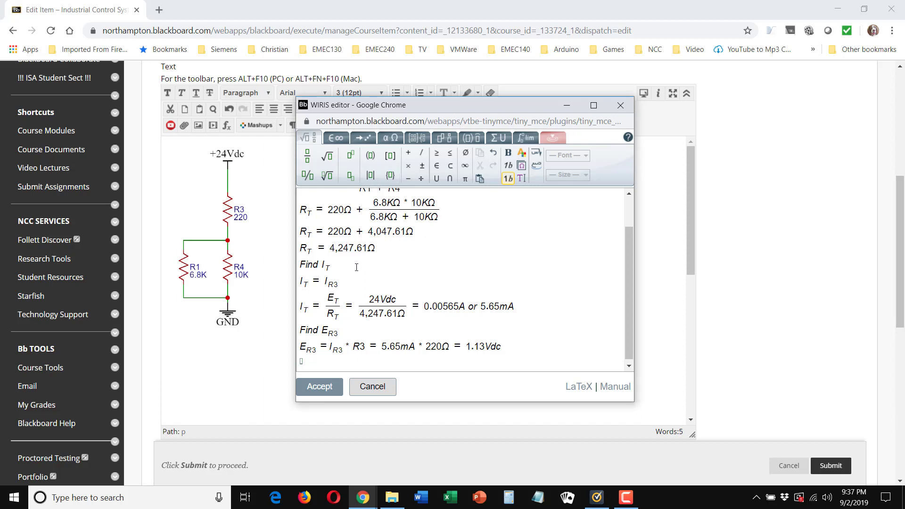
key("Return")
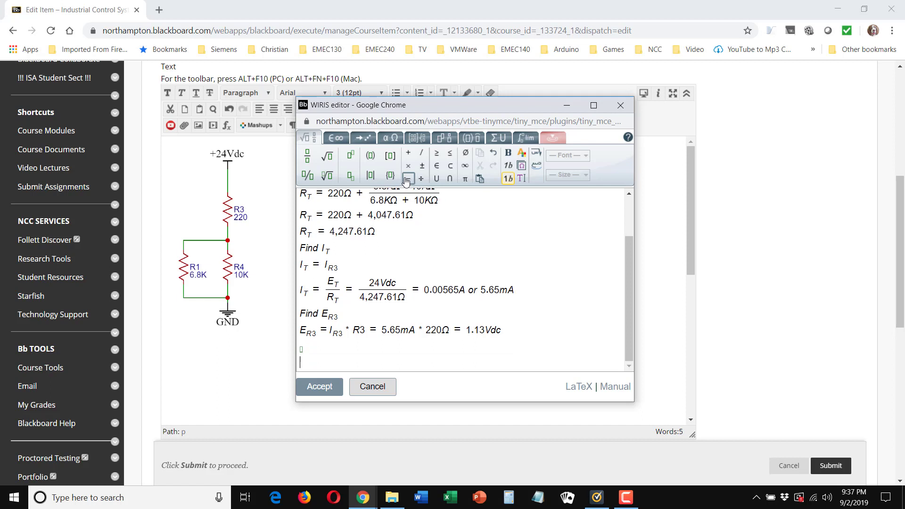
key("BackSpace")
type("Find")
left_click(350, 176)
type("ER1")
left_click(336, 139)
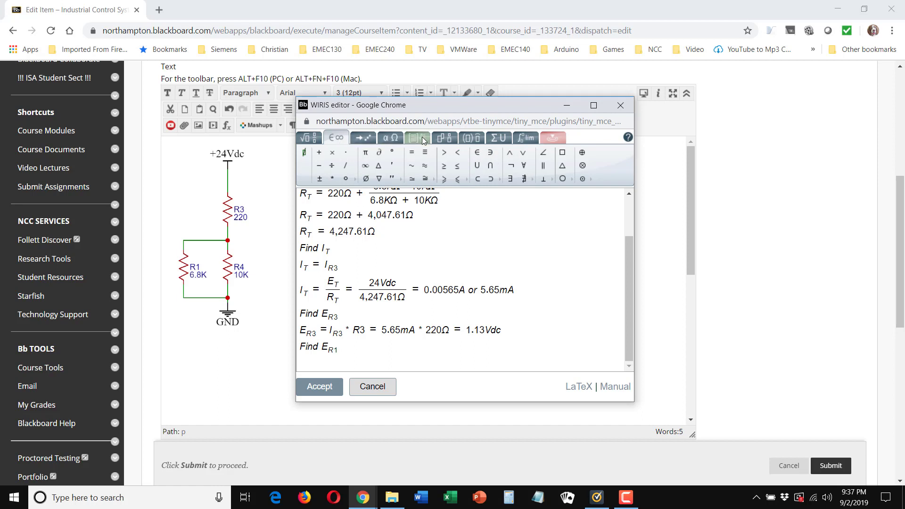
left_click(543, 167)
type("R4")
left_click(310, 137)
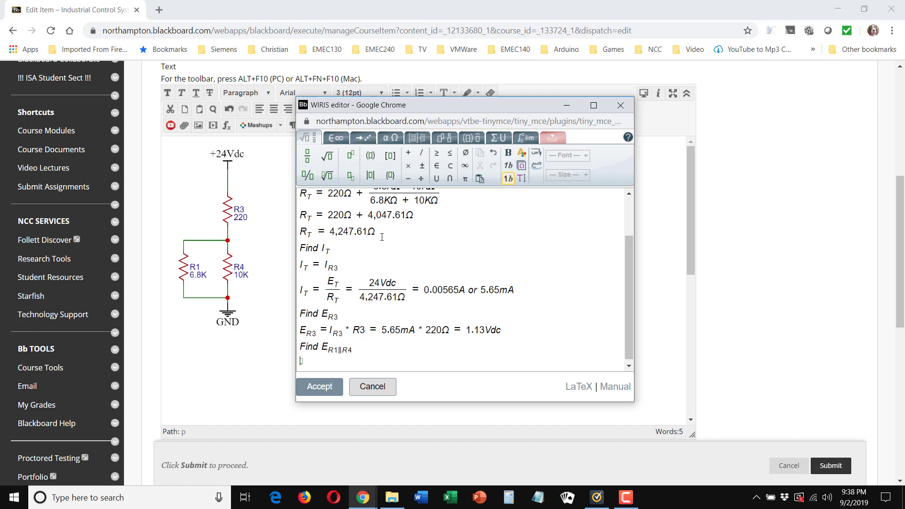
Step: Enter E_R1 + E_T − E_R3 on the line below Find E_R1∥R4, with R1, T and R3 as subscripts
type("ER1 ")
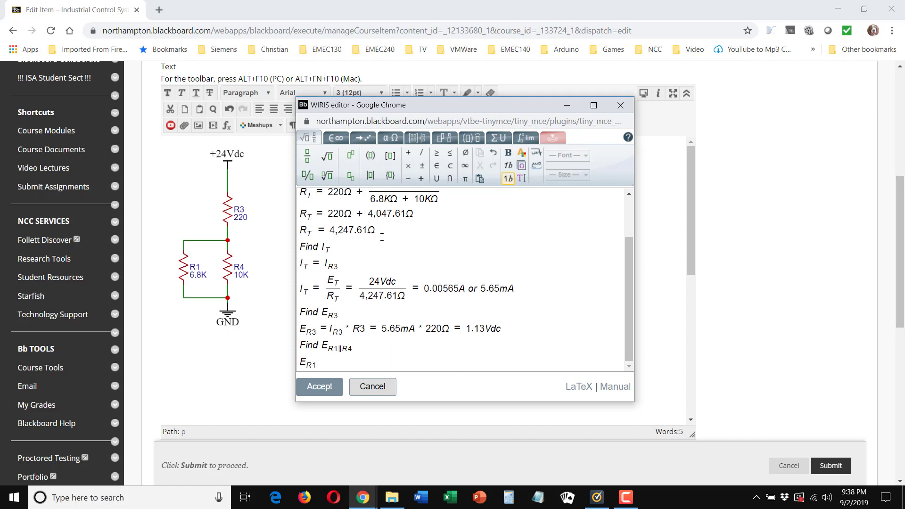
type("=")
key("BackSpace")
key("Right")
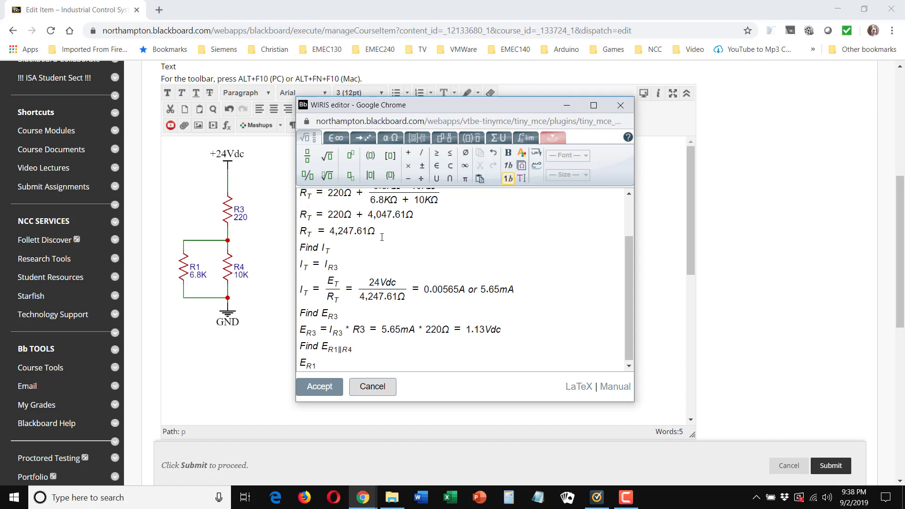
type("+")
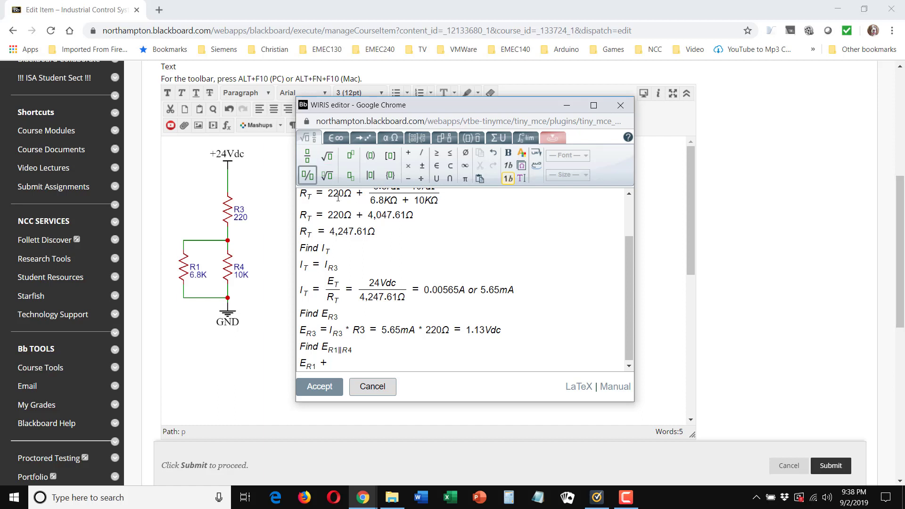
left_click(349, 178)
type("E")
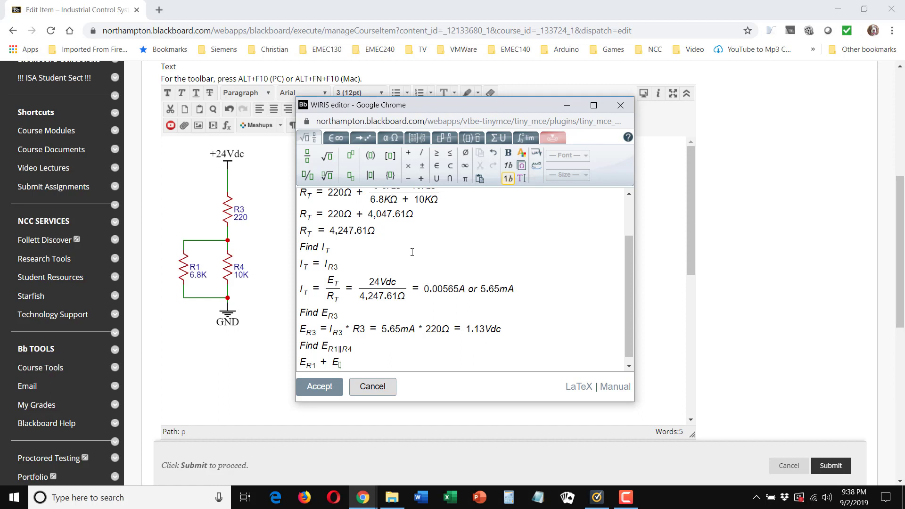
type("T")
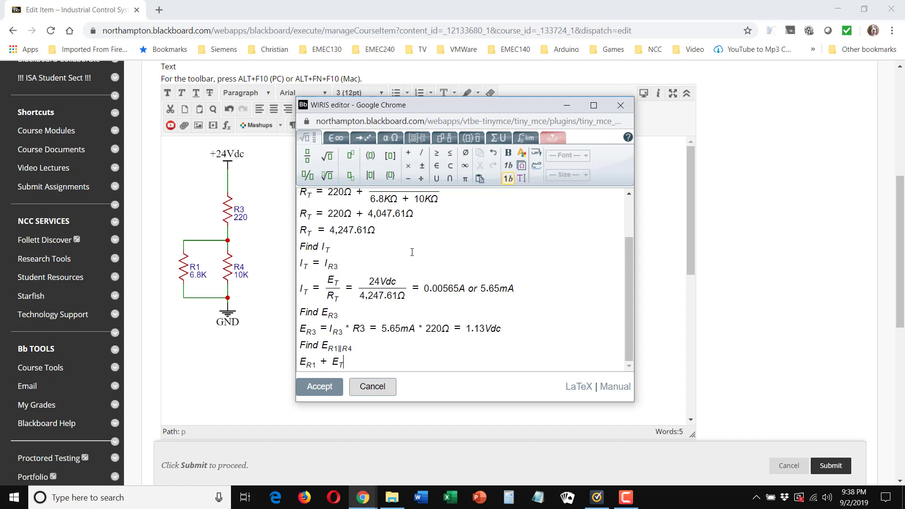
key("Right")
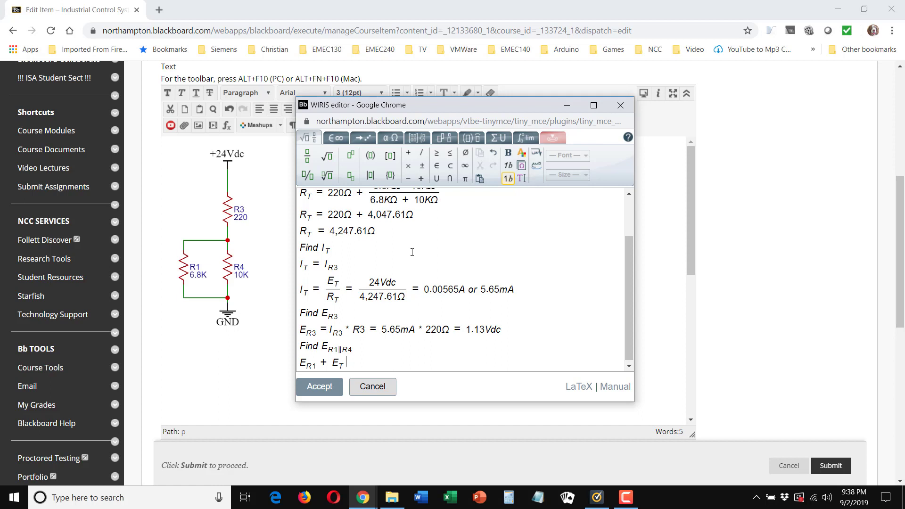
type("=")
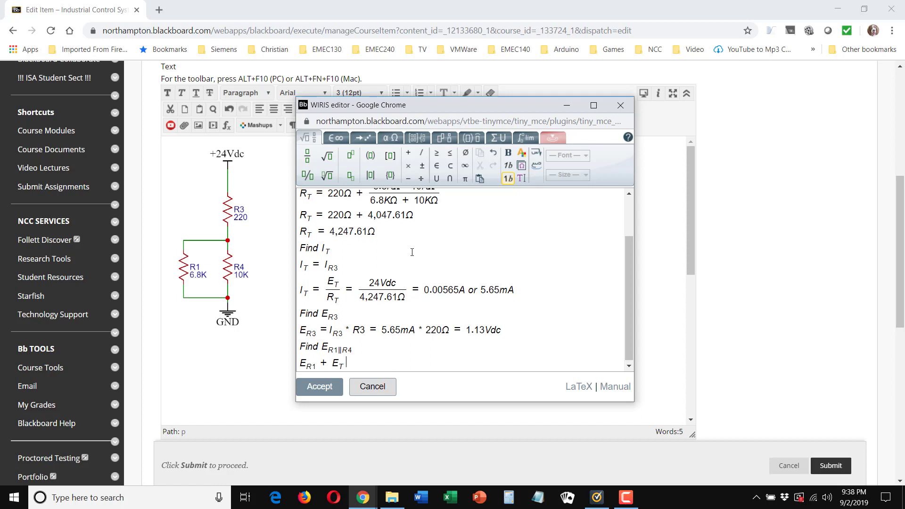
key("BackSpace")
type("-")
type("E")
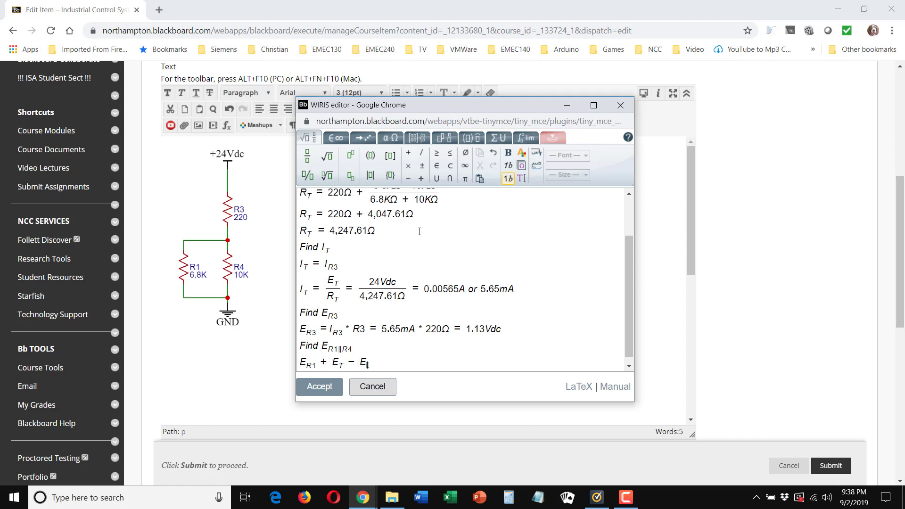
type("R3")
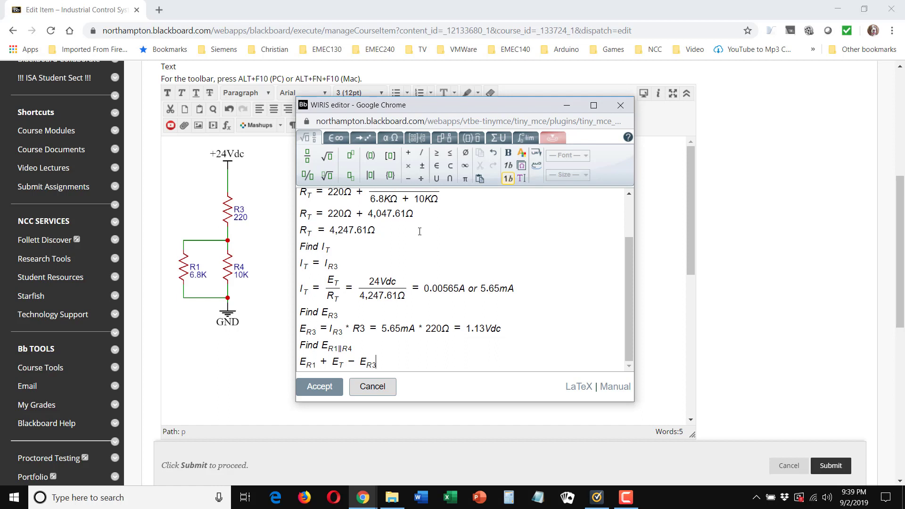
key("Right")
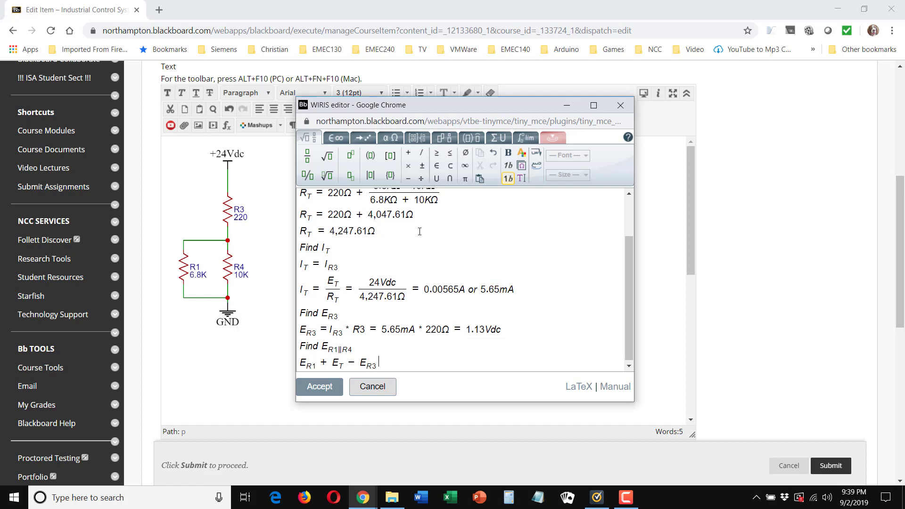
Step: Complete the E_R1 line with = 24Vdc − 1.13Vdc = 22.87Vdc
type("=2")
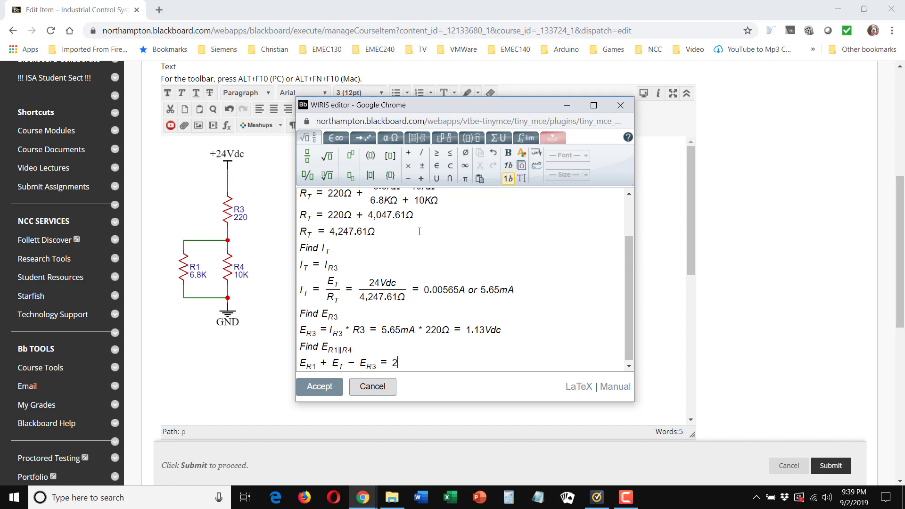
type("4Vdc")
type("-")
key("BackSpace")
key("BackSpace")
key("BackSpace")
type("dc")
type("-")
key("BackSpace")
key("BackSpace")
key("BackSpace")
type("Vdc-1.13Vdc=22.8")
type("7Vdc")
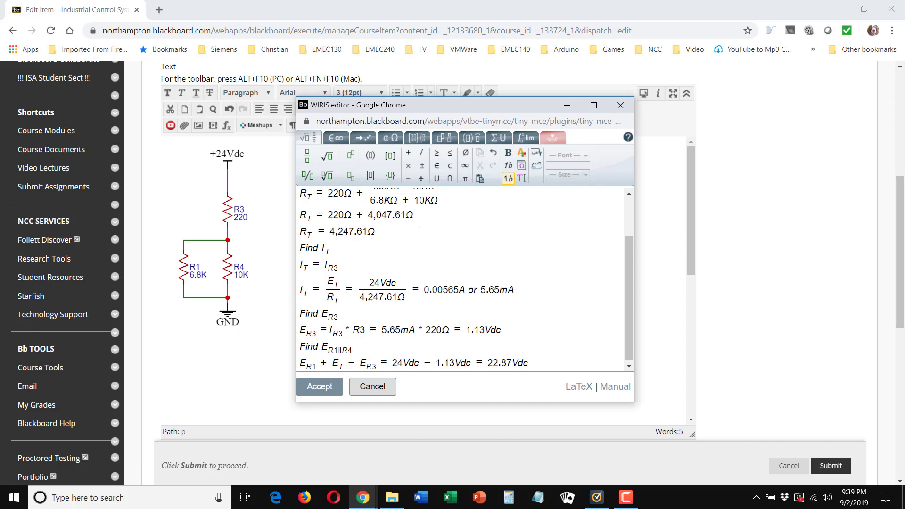
Step: Add a line reading Calculate Current through R1 below the 22.87Vdc result and start a new line
key("Return")
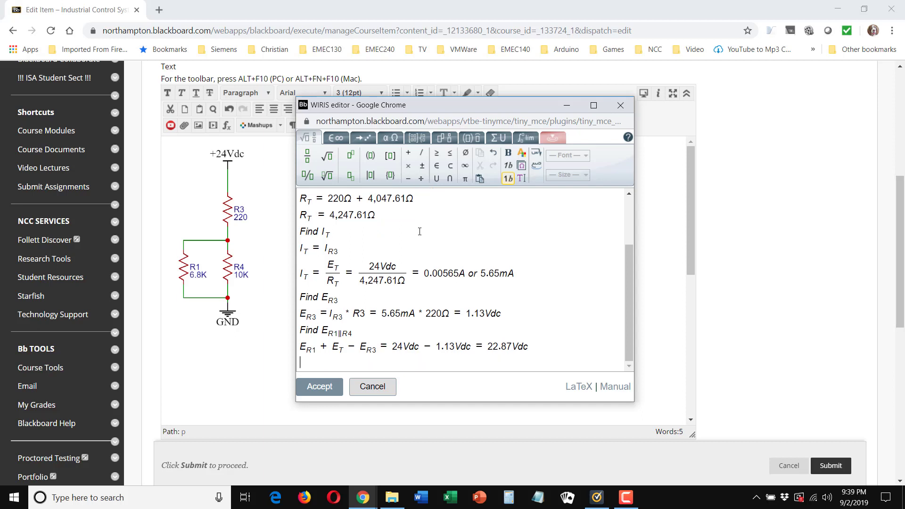
type("Calculate Current through")
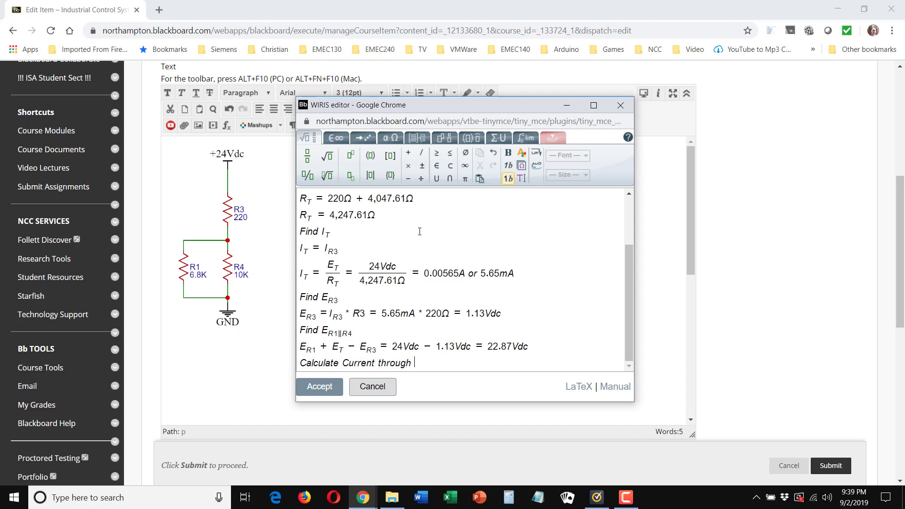
type(" R1")
key("Return")
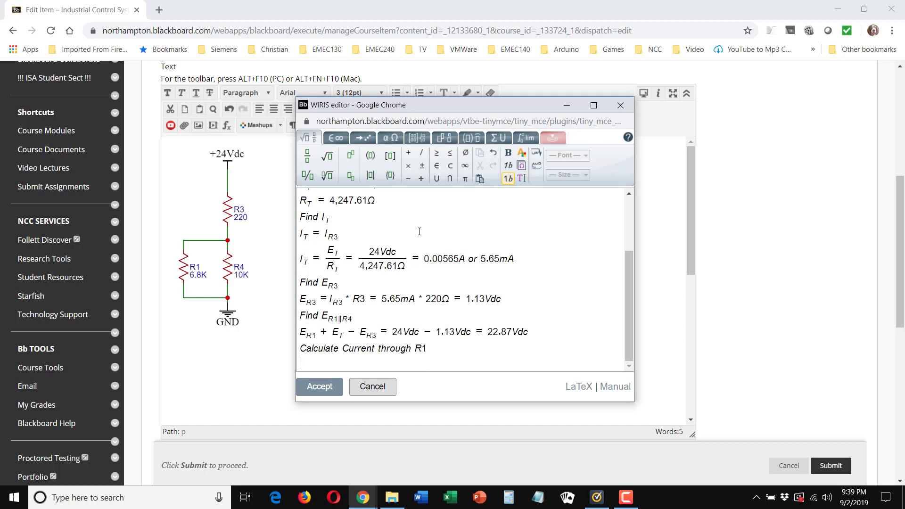
Step: Enter I_R1 = E_R1 over R1 as a fraction, subscripting R1 after I and E, followed by another equals sign
left_click(351, 176)
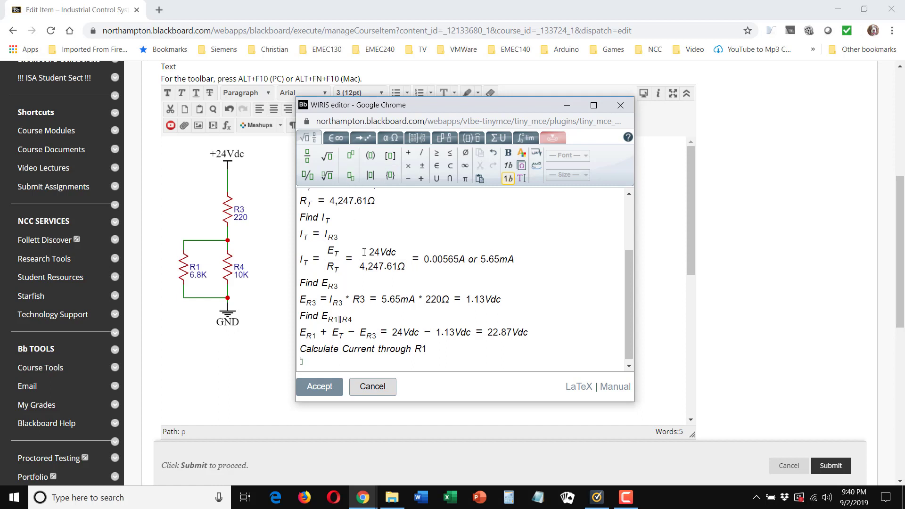
type("I")
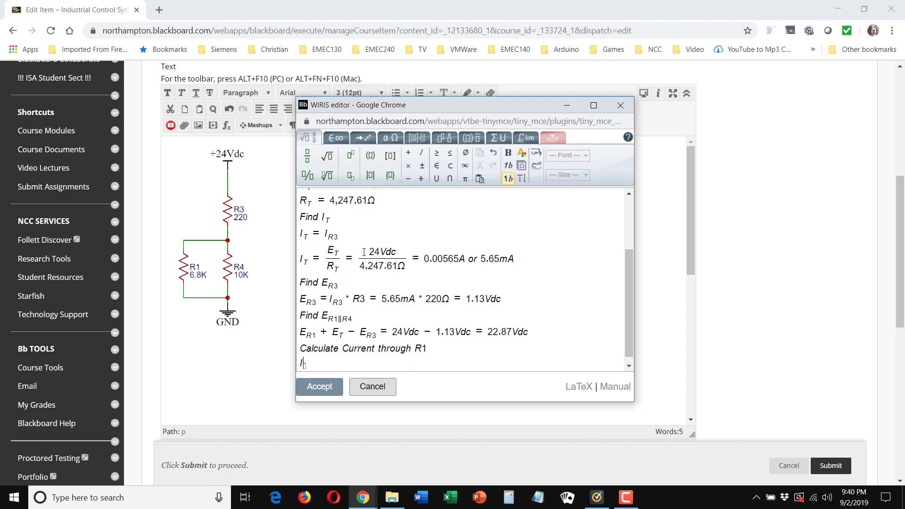
key("Right")
type("R1")
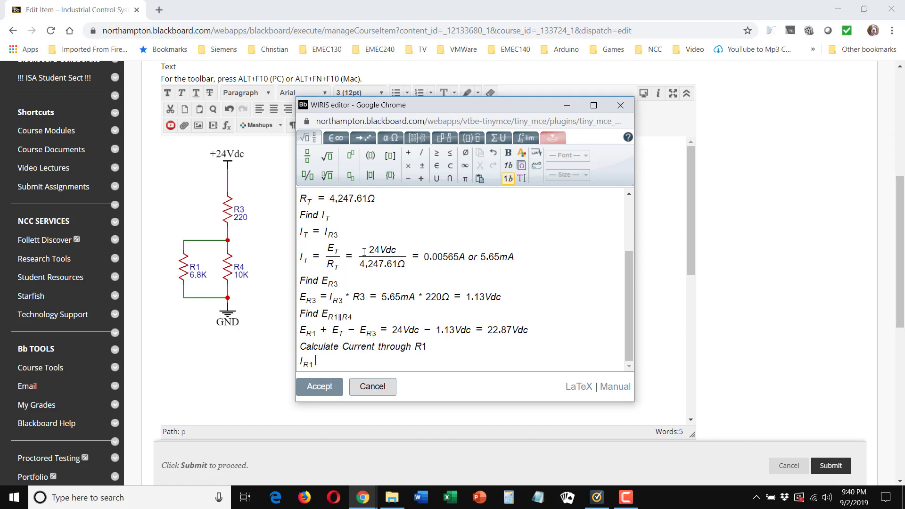
key("Right")
type("=")
left_click(307, 156)
scroll(411, 261, "down", 2)
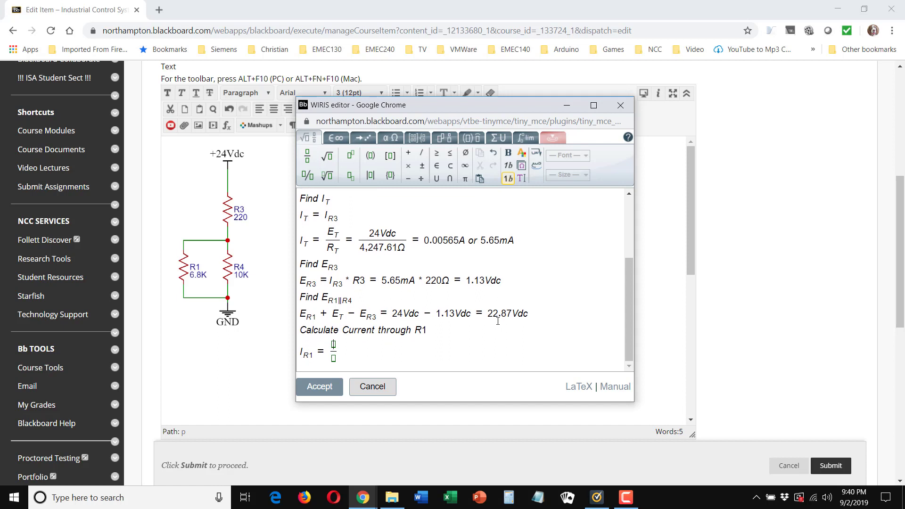
left_click(351, 178)
type("ER1/")
type("R1 =")
Step: Complete the R1 current equation with the fraction 22.87Vdc over 6.8KΩ and = 3.363mA, and insert the solution into the page
left_click(308, 156)
type("22.87")
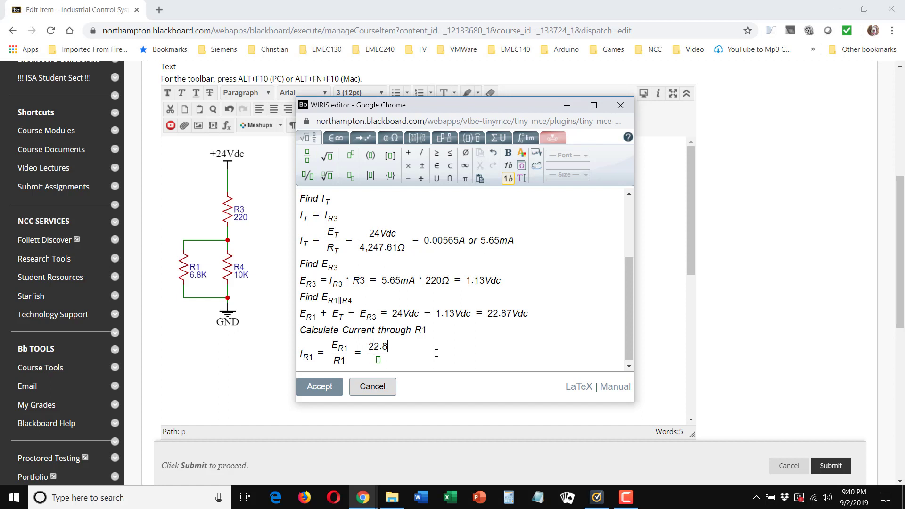
type("Vdc/6.8K")
left_click_drag(398, 258, 404, 261)
key("ctrl+c")
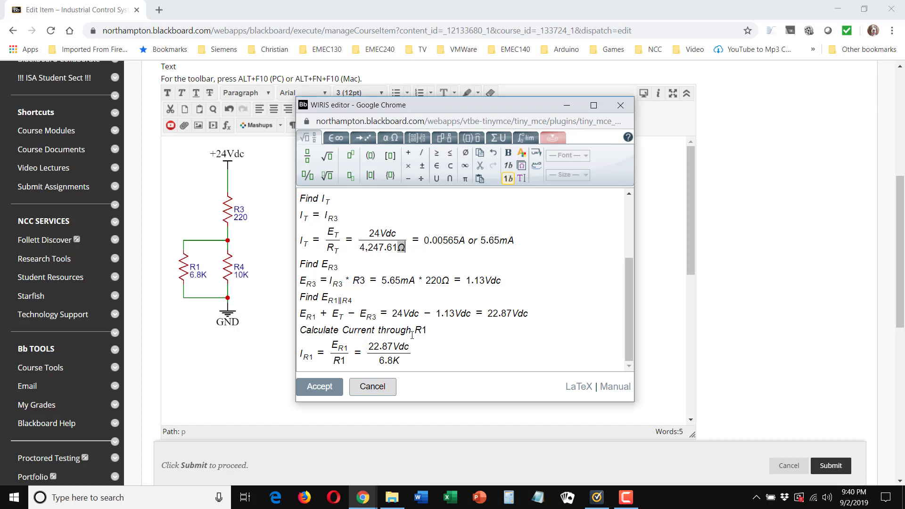
left_click(406, 361)
left_click_drag(408, 362, 402, 368)
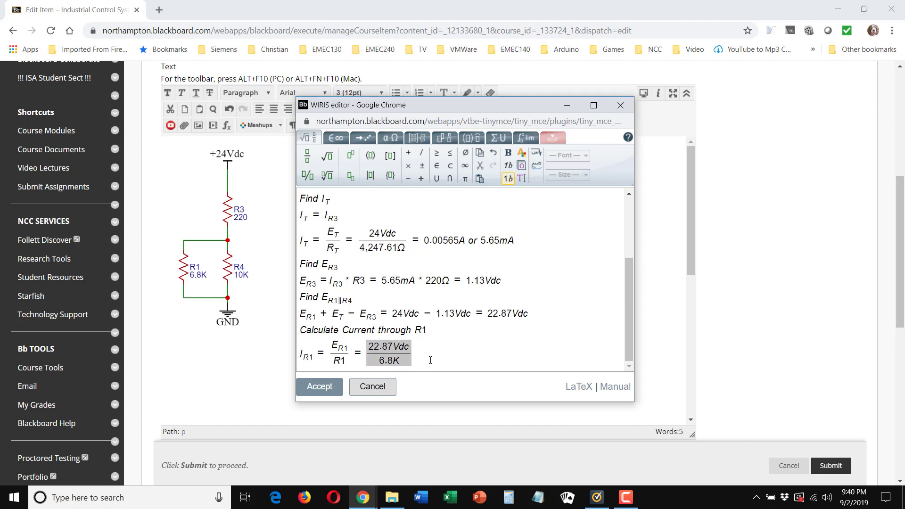
left_click(413, 363)
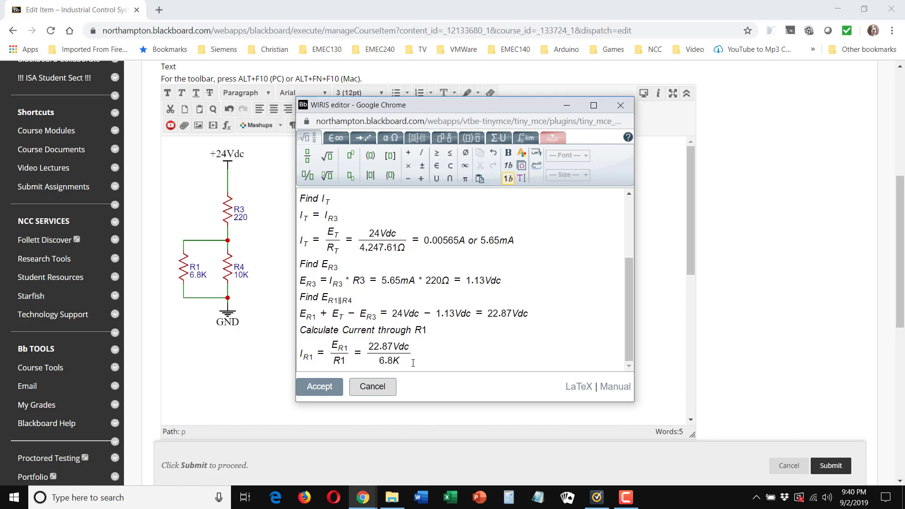
key("ctrl+v")
type("= 3.363mA")
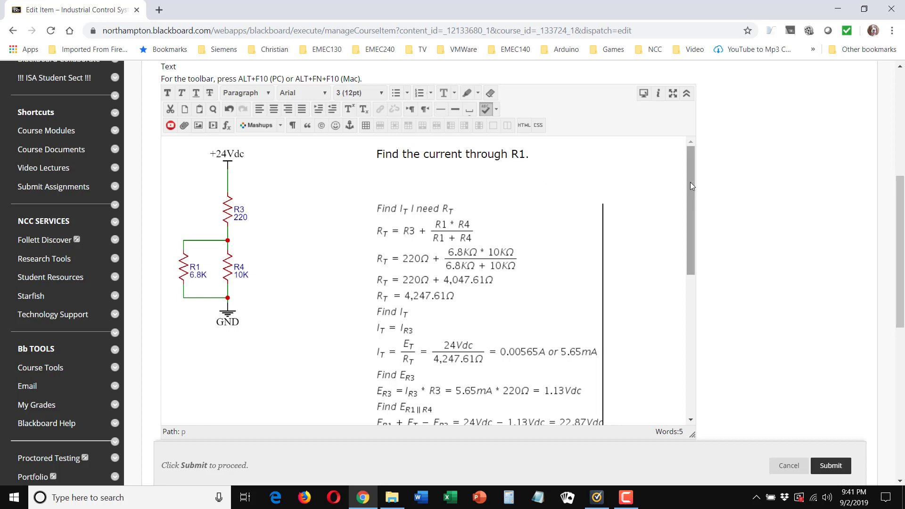
mouse_move(690, 182)
left_mouse_down()
mouse_move(687, 235)
mouse_move(687, 195)
left_mouse_up()
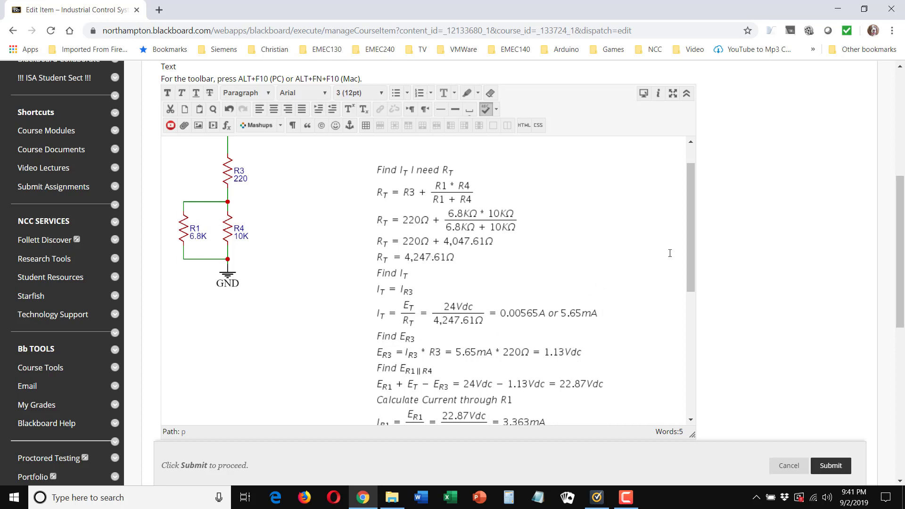
left_click_drag(690, 222, 688, 179)
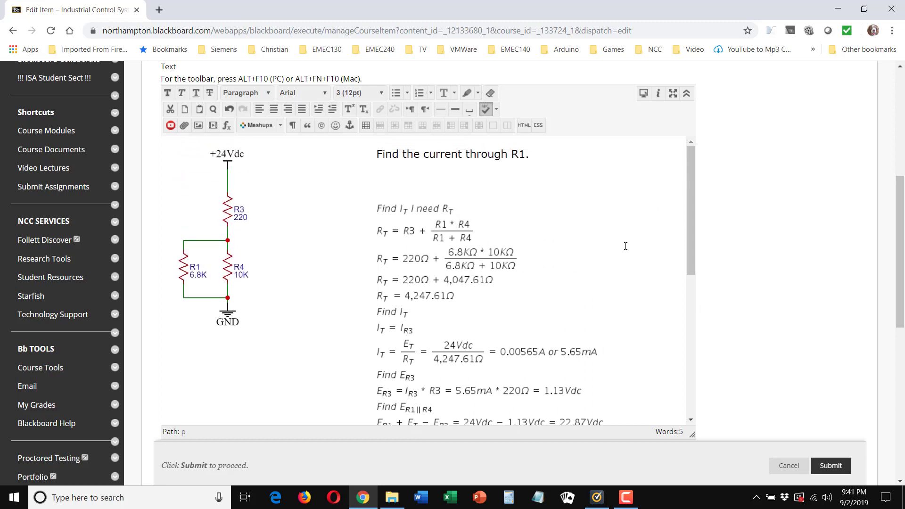